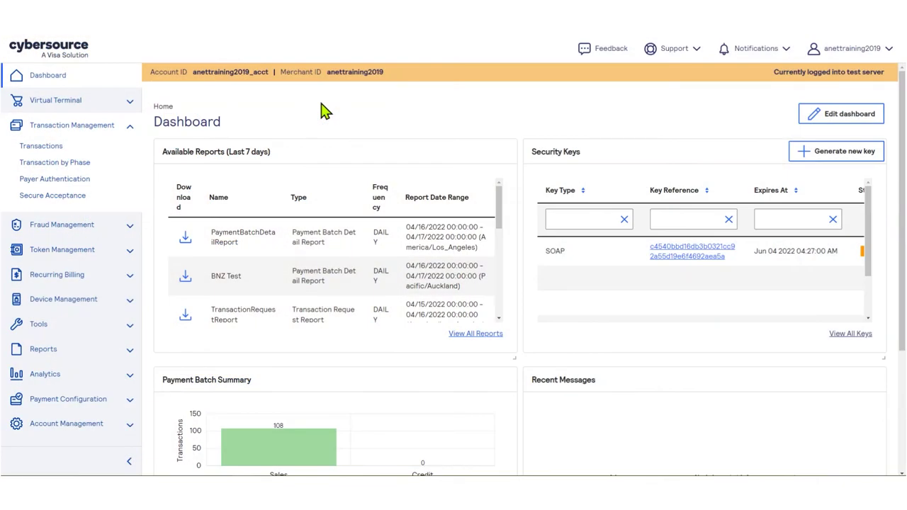
- Search transactions with Date Range kept at Last 7 Days and view the six Apr 15–19 2022 results
{"action": "left_click", "coordinate": [54, 147]}
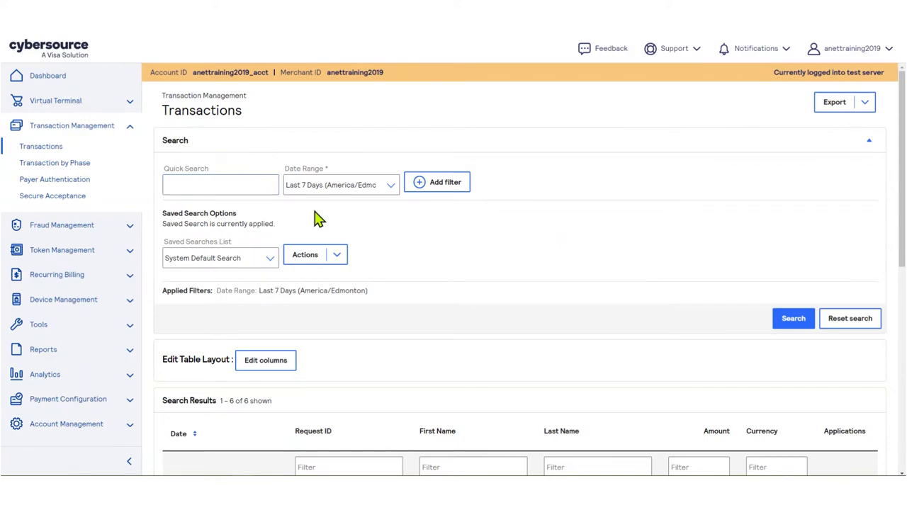
{"action": "left_click", "coordinate": [391, 186]}
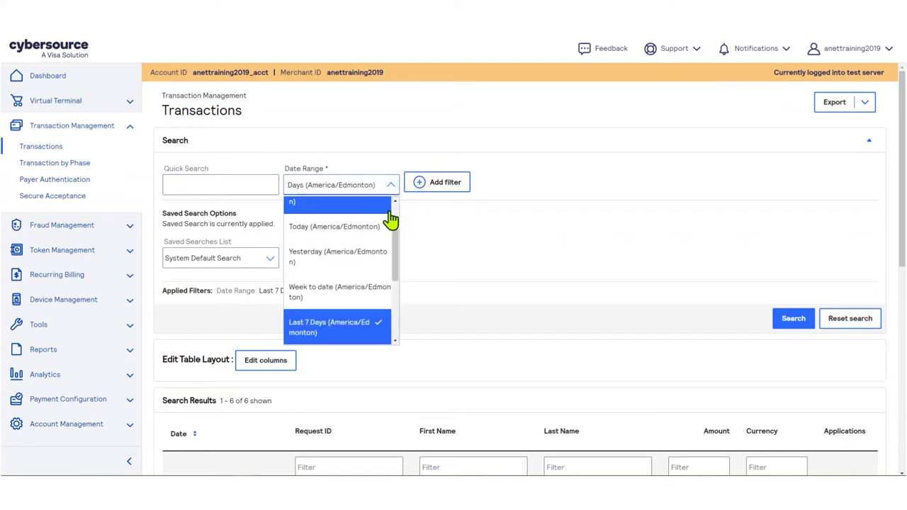
{"action": "left_click_drag", "start_coordinate": [394, 249], "coordinate": [401, 222]}
{"action": "left_click", "coordinate": [471, 236]}
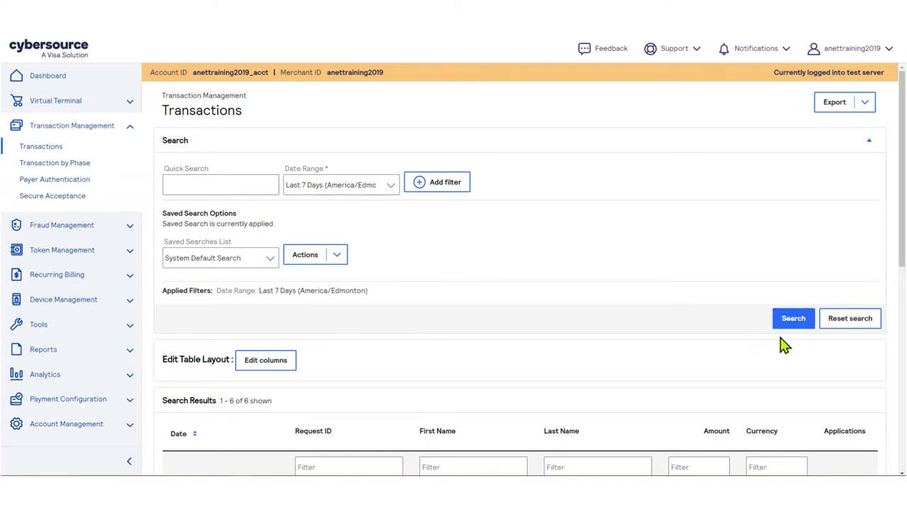
{"action": "scroll", "coordinate": [696, 358], "scroll_direction": "down", "scroll_amount": 3}
{"action": "scroll", "coordinate": [694, 357], "scroll_direction": "down", "scroll_amount": 1}
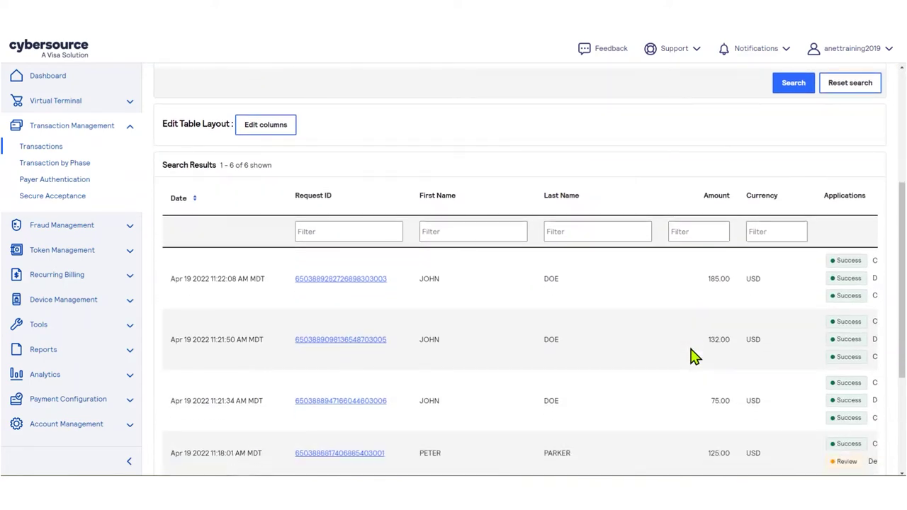
{"action": "scroll", "coordinate": [592, 376], "scroll_direction": "down", "scroll_amount": 1}
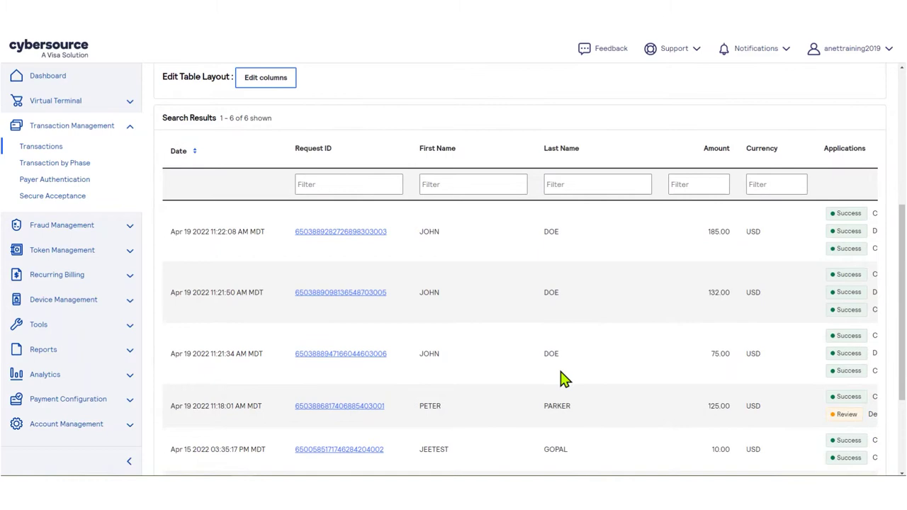
- Open the Details page of the 125.00 USD transaction via its Request ID link
{"action": "left_click", "coordinate": [331, 409]}
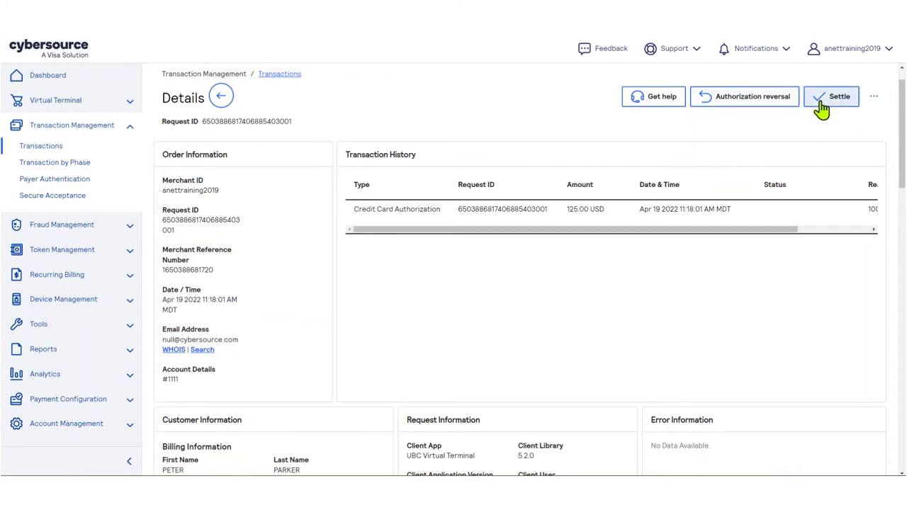
- Settle the transaction for the full 125.00 USD settlement amount and confirm
{"action": "left_click", "coordinate": [822, 104]}
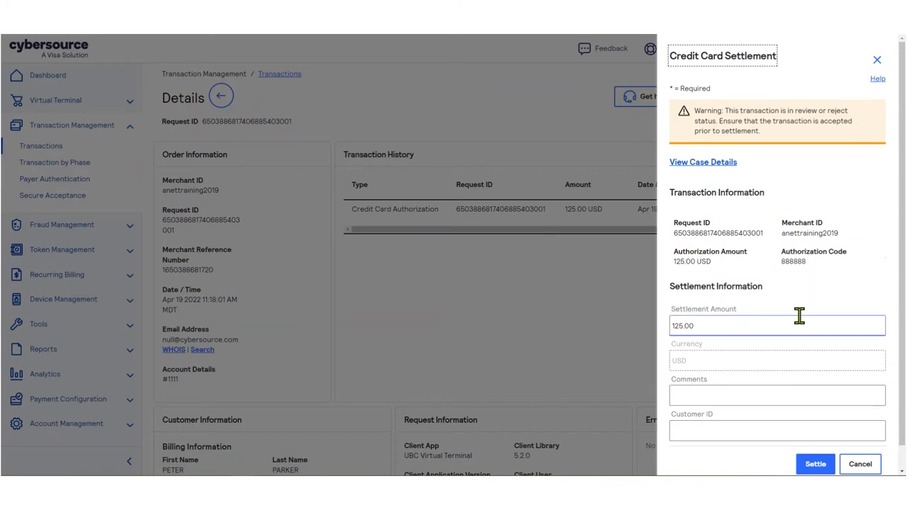
{"action": "scroll", "coordinate": [799, 315], "scroll_direction": "down", "scroll_amount": 1}
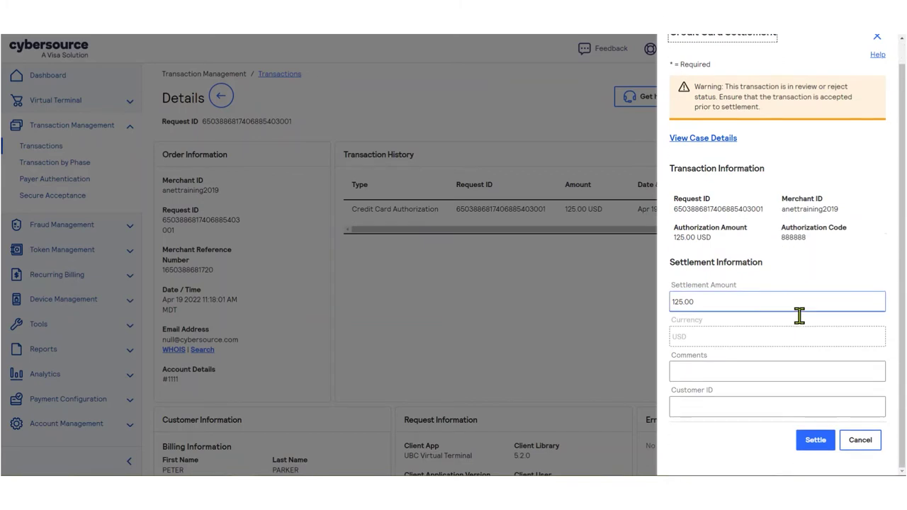
{"action": "left_click", "coordinate": [816, 444]}
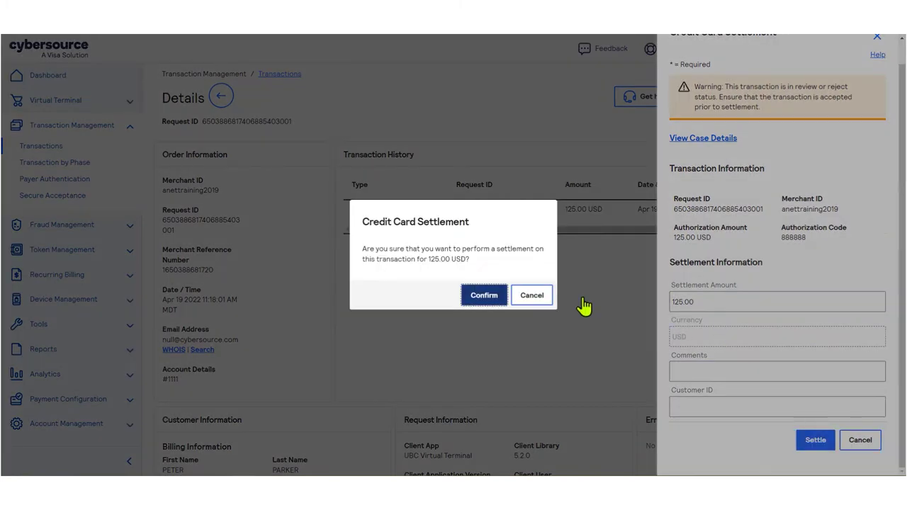
{"action": "left_click", "coordinate": [487, 298]}
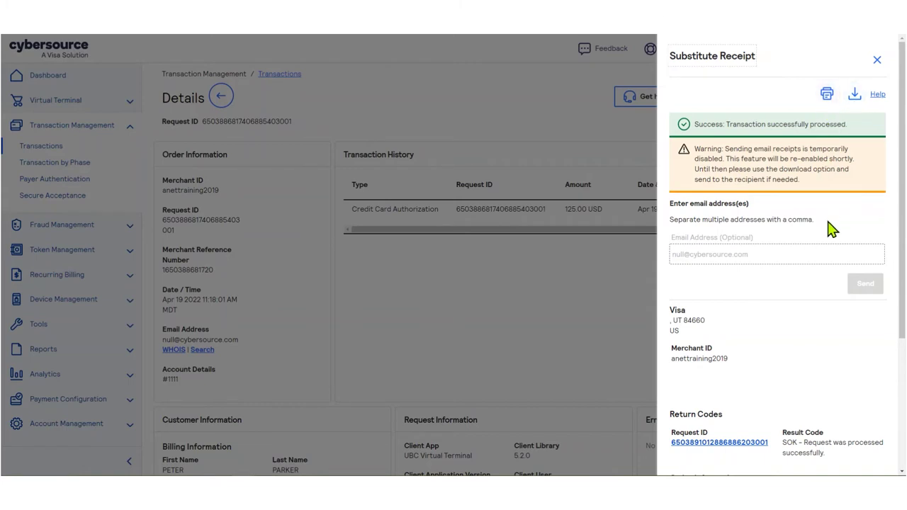
- Close the Substitute Receipt, then browse the More options menu and dismiss it without choosing an action
{"action": "left_click", "coordinate": [877, 60]}
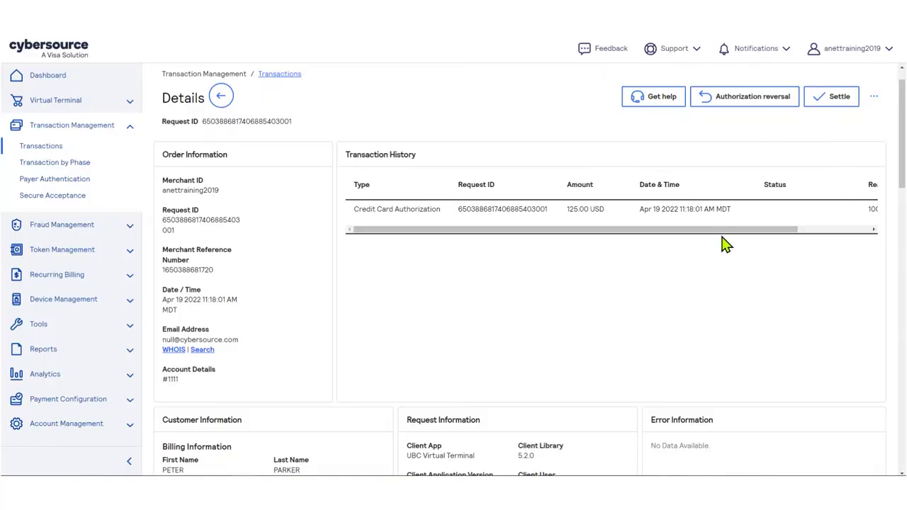
{"action": "left_click", "coordinate": [874, 97]}
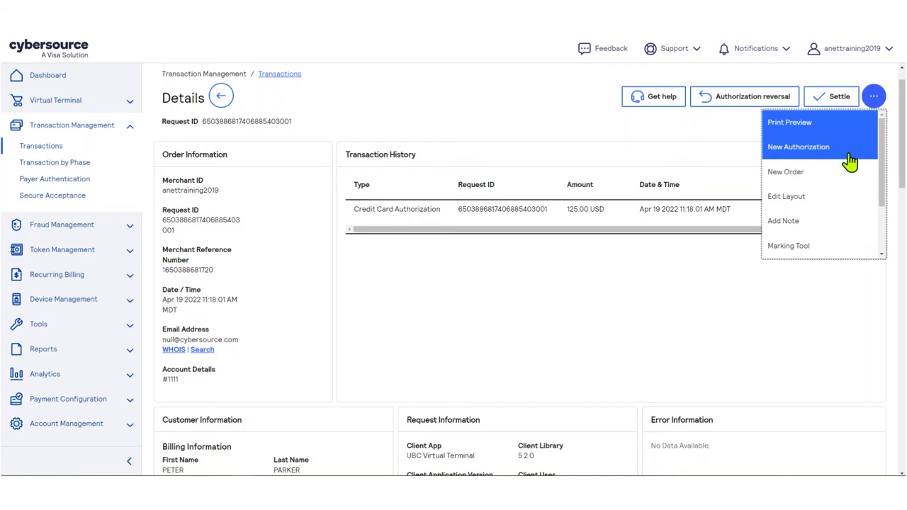
{"action": "scroll", "coordinate": [840, 178], "scroll_direction": "down", "scroll_amount": 1}
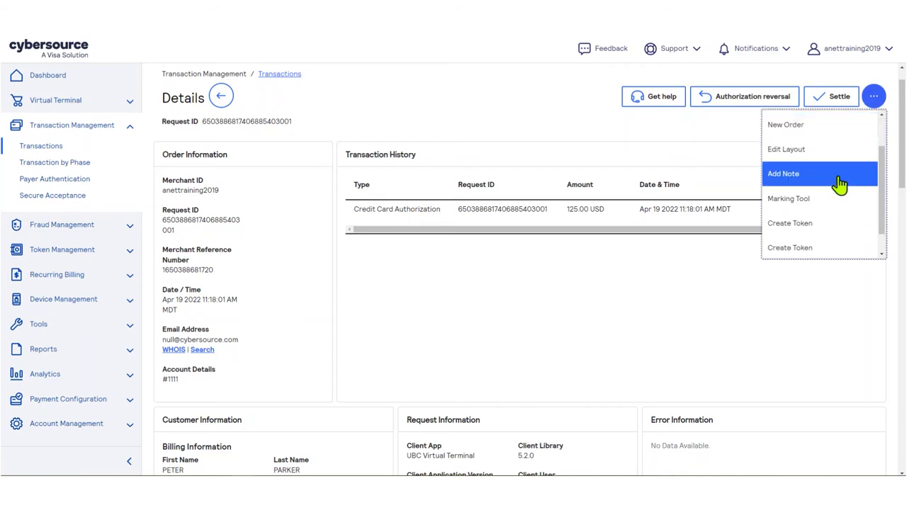
{"action": "scroll", "coordinate": [822, 224], "scroll_direction": "up", "scroll_amount": 1}
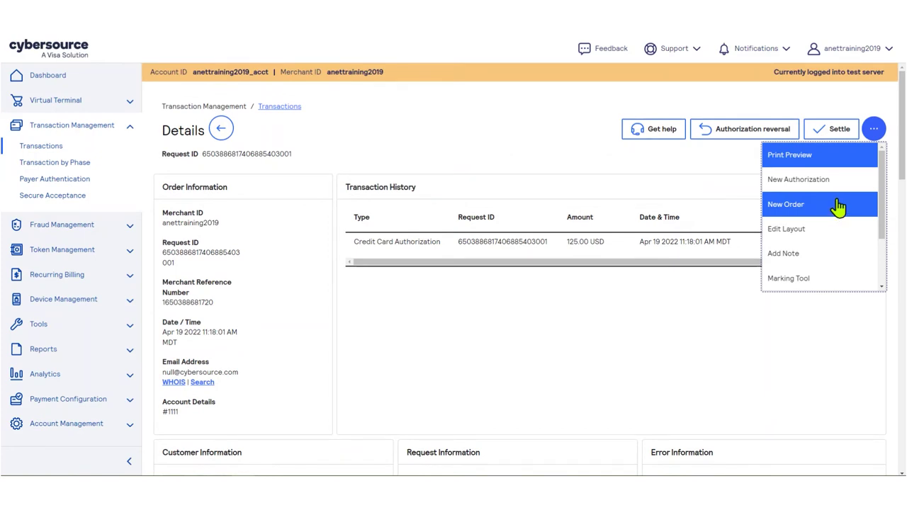
{"action": "scroll", "coordinate": [828, 209], "scroll_direction": "down", "scroll_amount": 3}
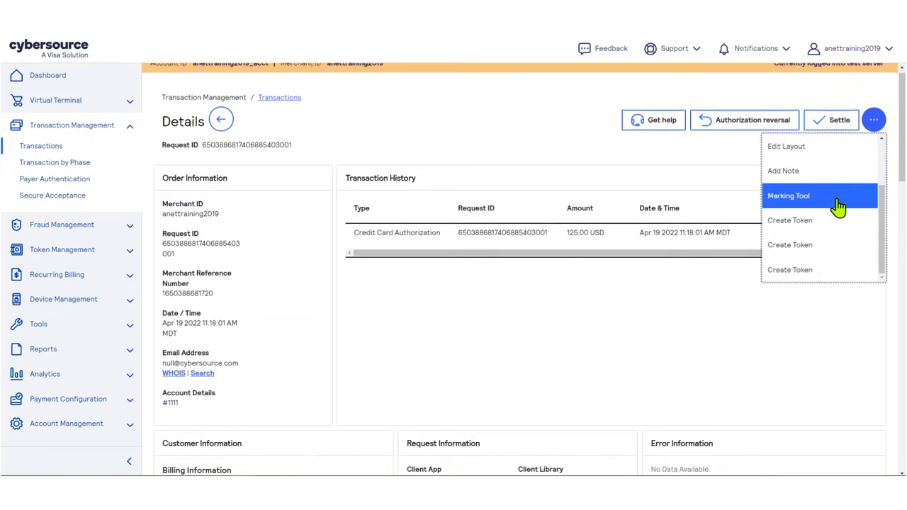
{"action": "scroll", "coordinate": [838, 207], "scroll_direction": "up", "scroll_amount": 3}
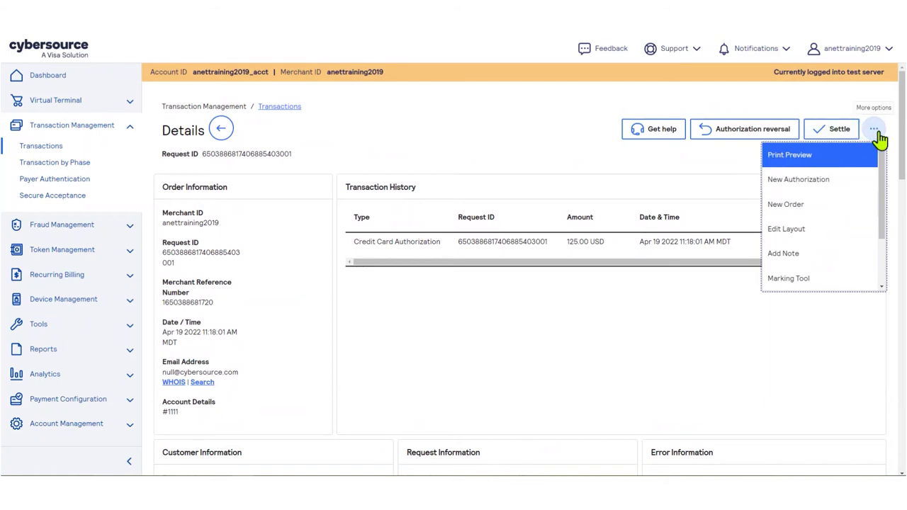
{"action": "left_click", "coordinate": [820, 151]}
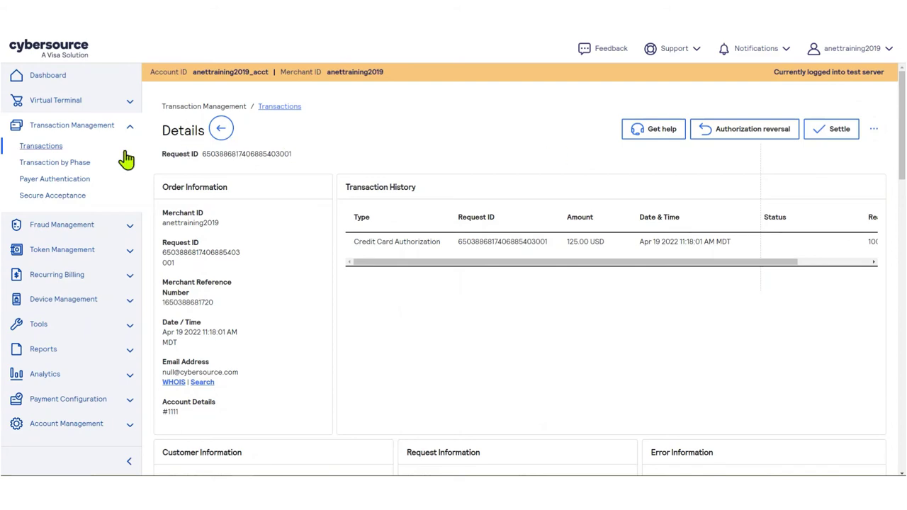
- Search Transactions by Phase for the Settlements Pending Batch phase
{"action": "left_click", "coordinate": [71, 163]}
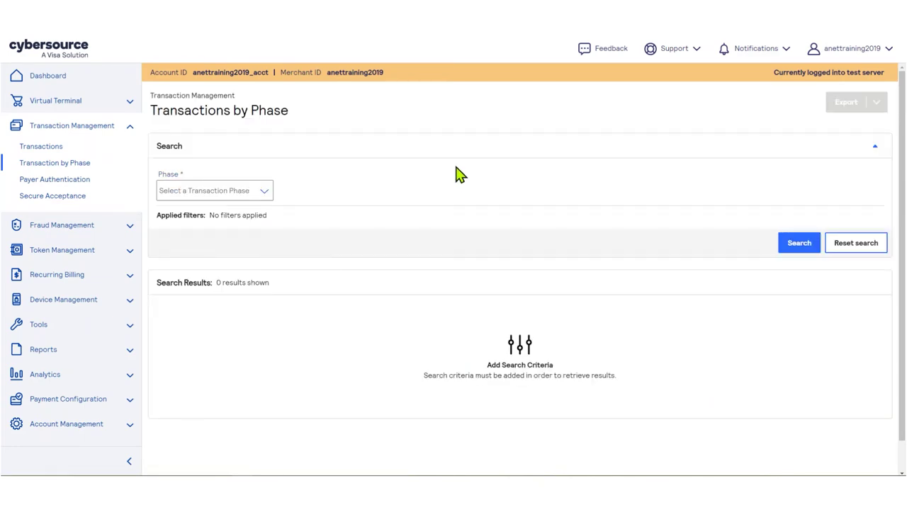
{"action": "left_click", "coordinate": [264, 192]}
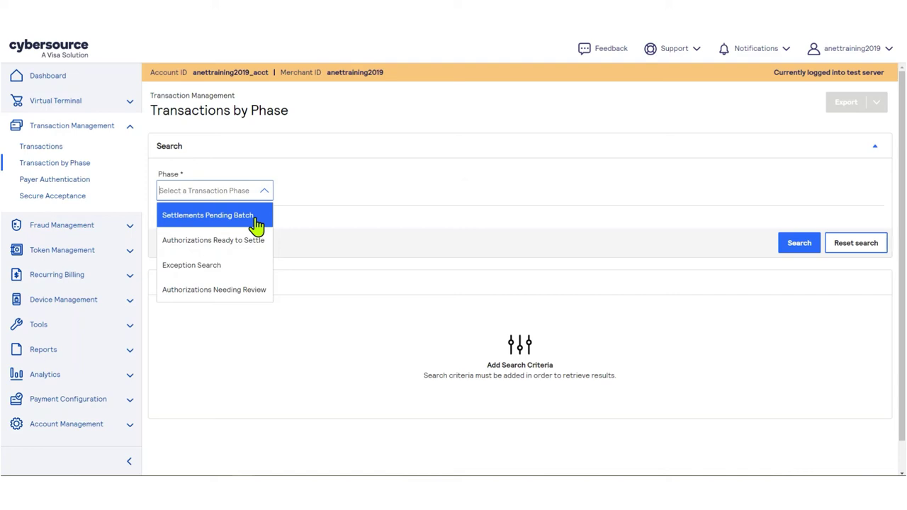
{"action": "left_click", "coordinate": [256, 216]}
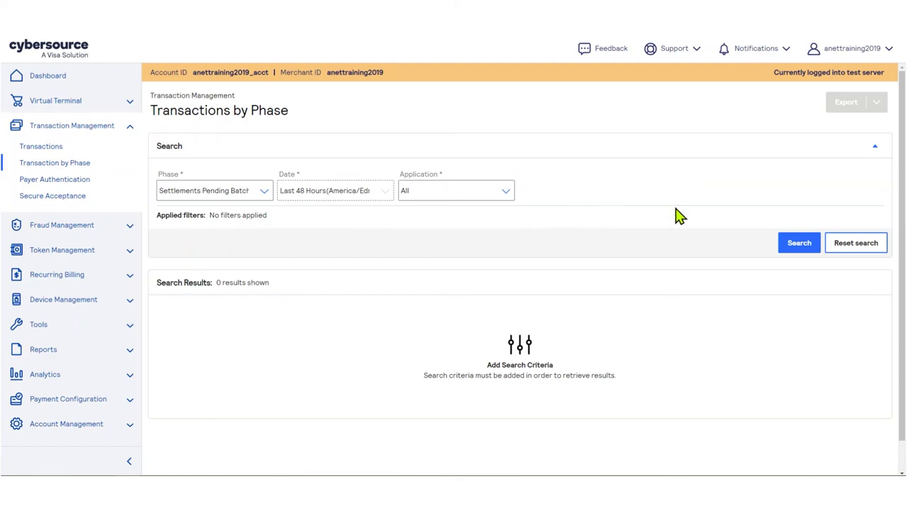
{"action": "left_click", "coordinate": [799, 245]}
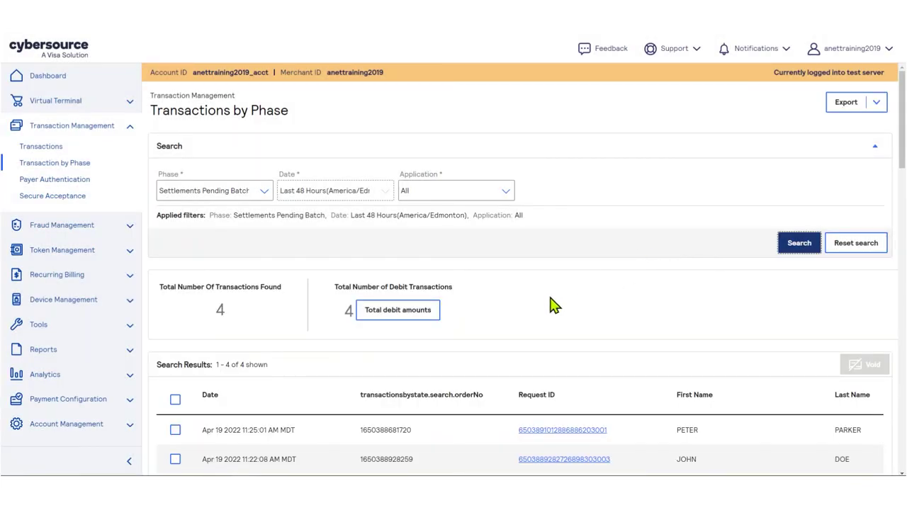
- Void the 185.00 and 132.00 USD settlements (11:22:08 and 11:21:50 AM) and open the Void Result
{"action": "scroll", "coordinate": [551, 304], "scroll_direction": "down", "scroll_amount": 1}
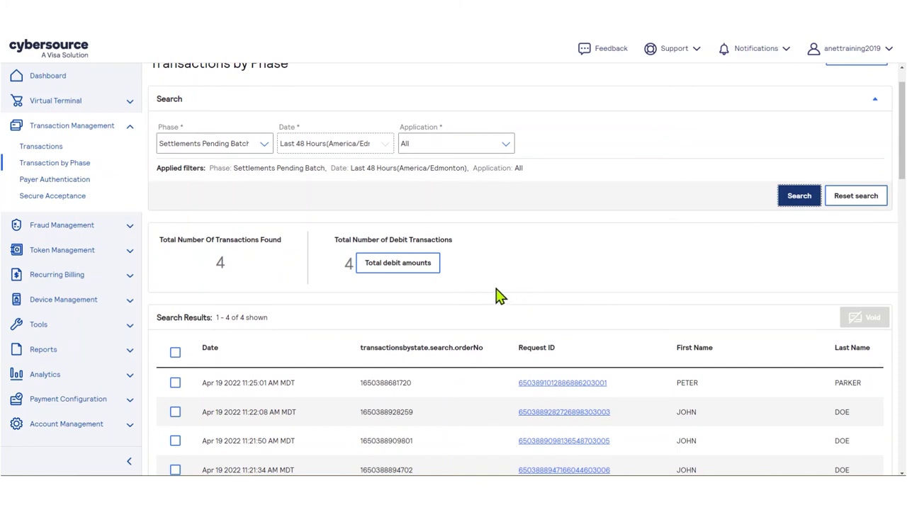
{"action": "scroll", "coordinate": [310, 322], "scroll_direction": "down", "scroll_amount": 1}
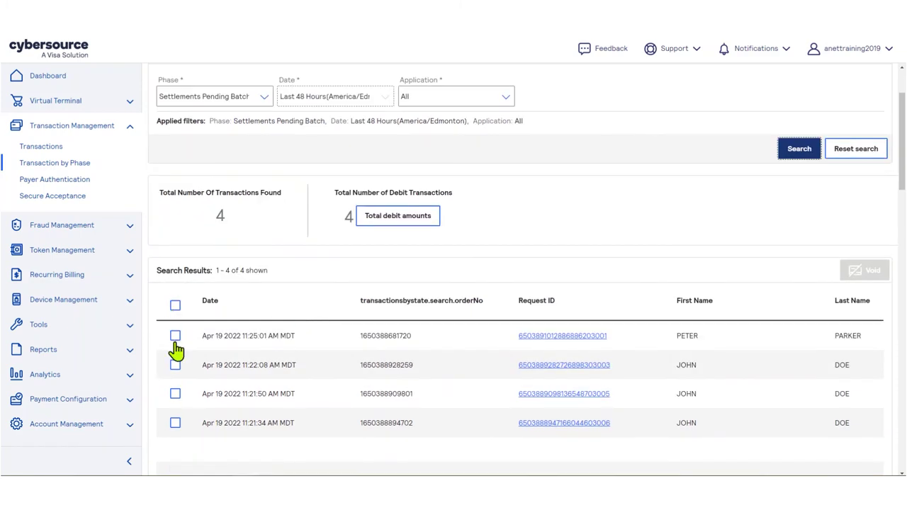
{"action": "left_click", "coordinate": [174, 366]}
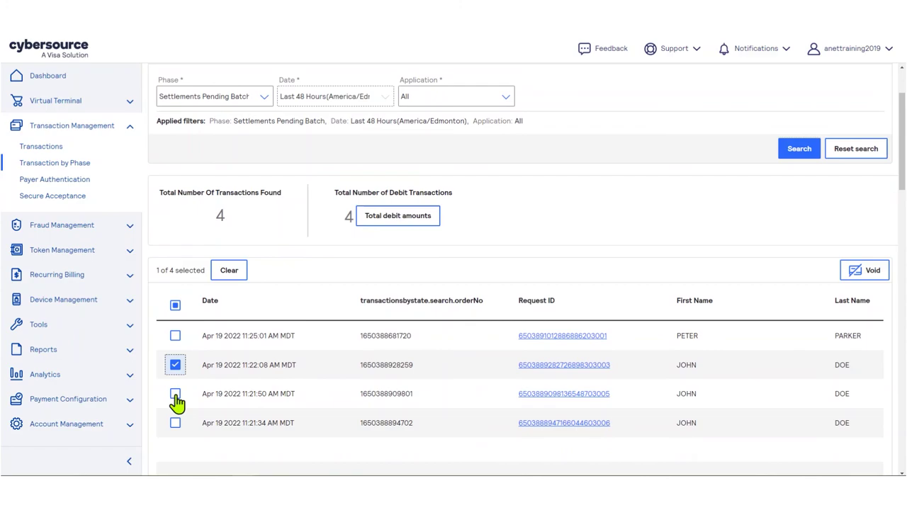
{"action": "left_click", "coordinate": [175, 394]}
{"action": "left_click", "coordinate": [878, 275]}
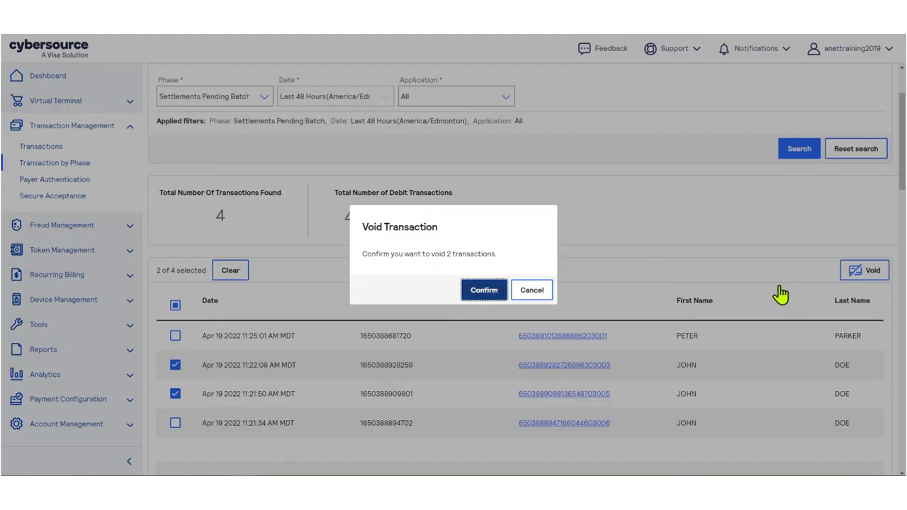
{"action": "left_click", "coordinate": [487, 290]}
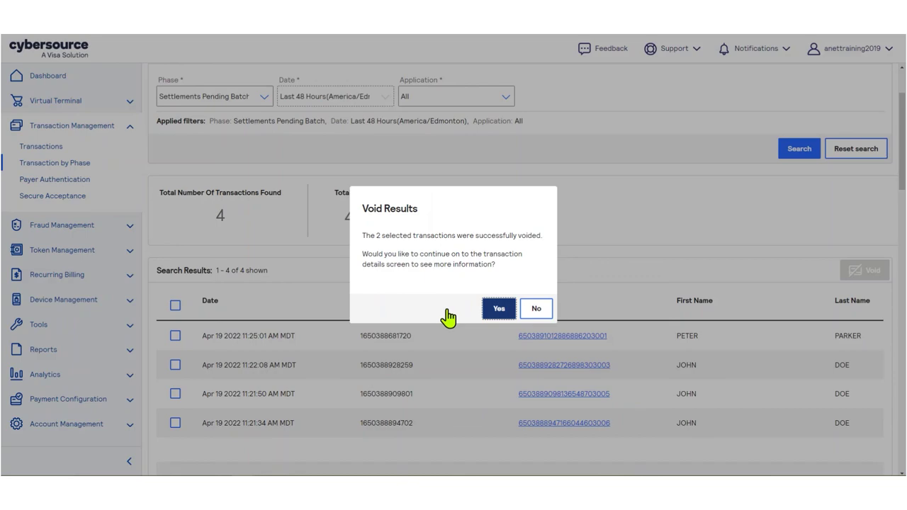
{"action": "left_click", "coordinate": [499, 309]}
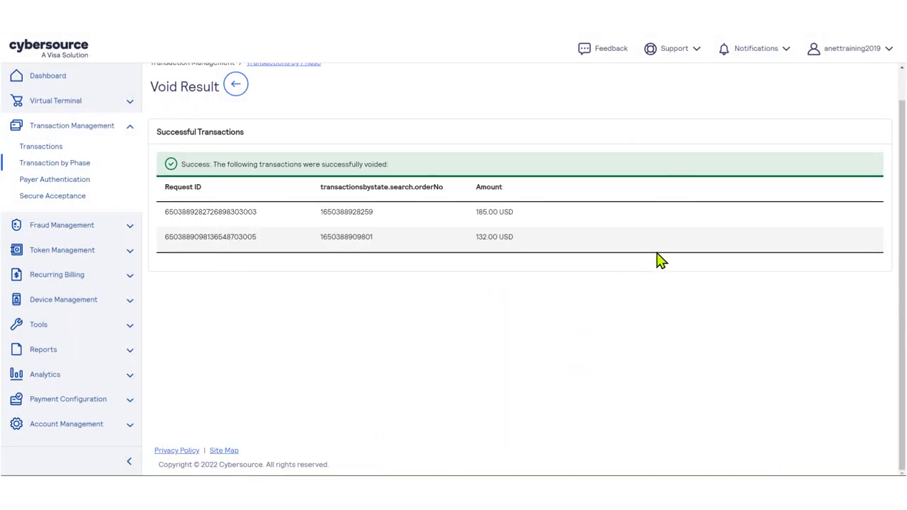